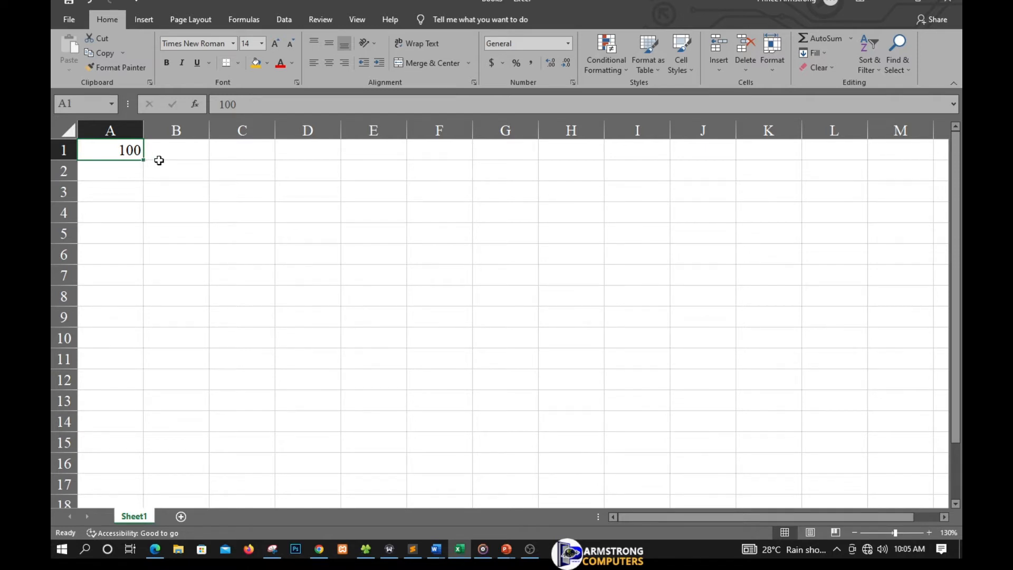
Step: Enter =IF(A1=100,"True","False") in B1 so it reads True for A1's 100
{"action": "left_click", "coordinate": [174, 155]}
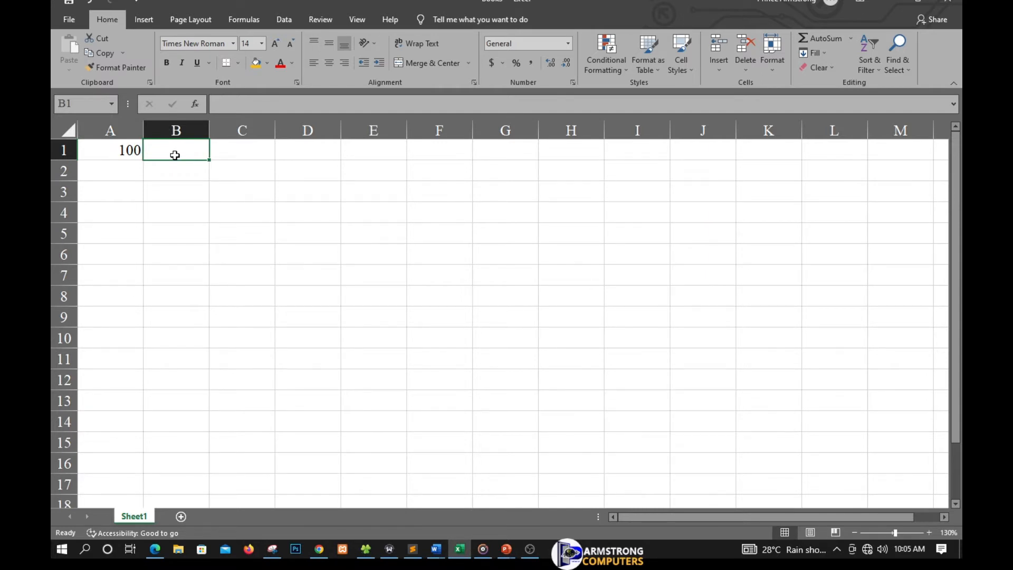
{"action": "type", "text": "=i"}
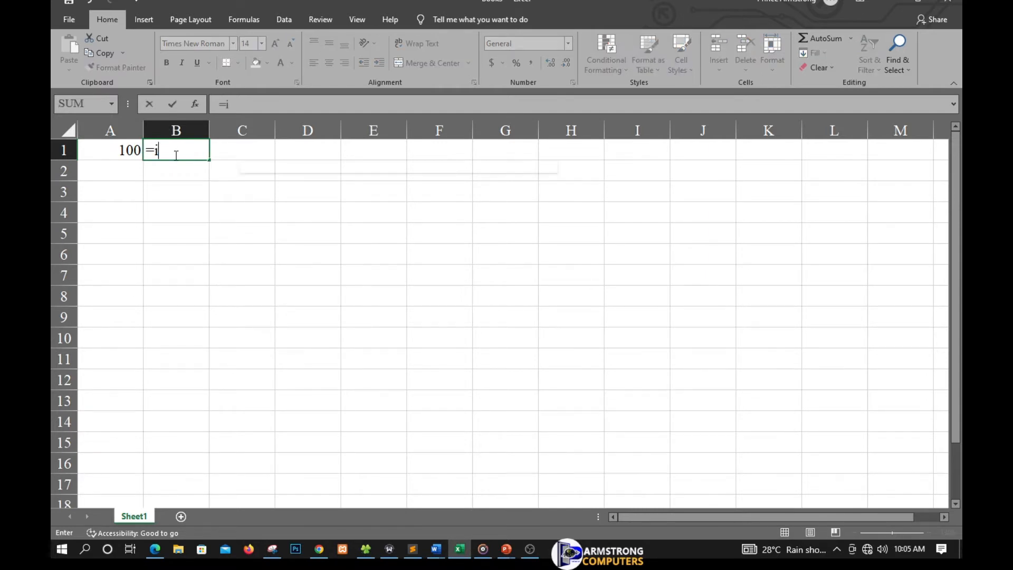
{"action": "type", "text": "f("}
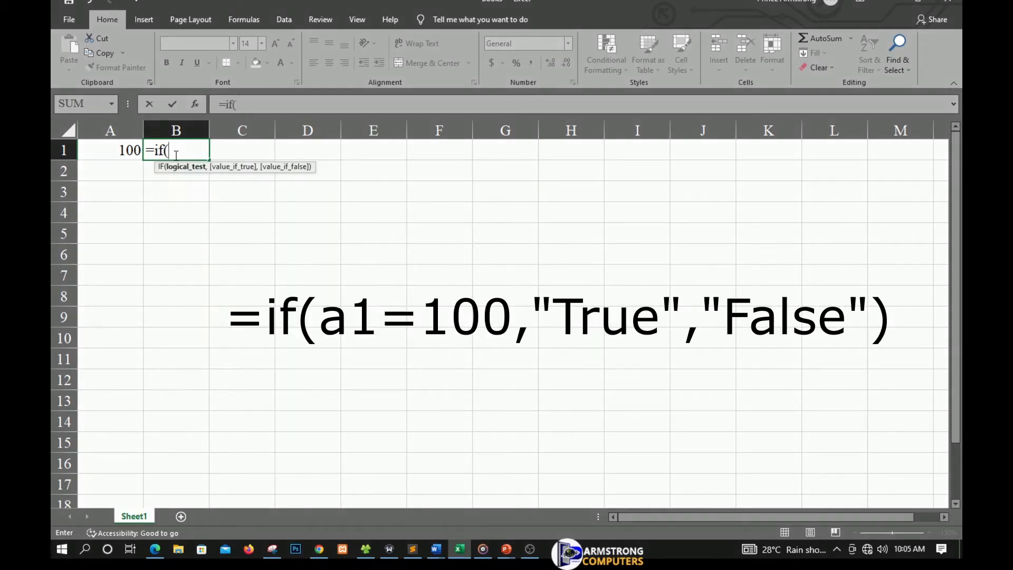
{"action": "type", "text": "a1"}
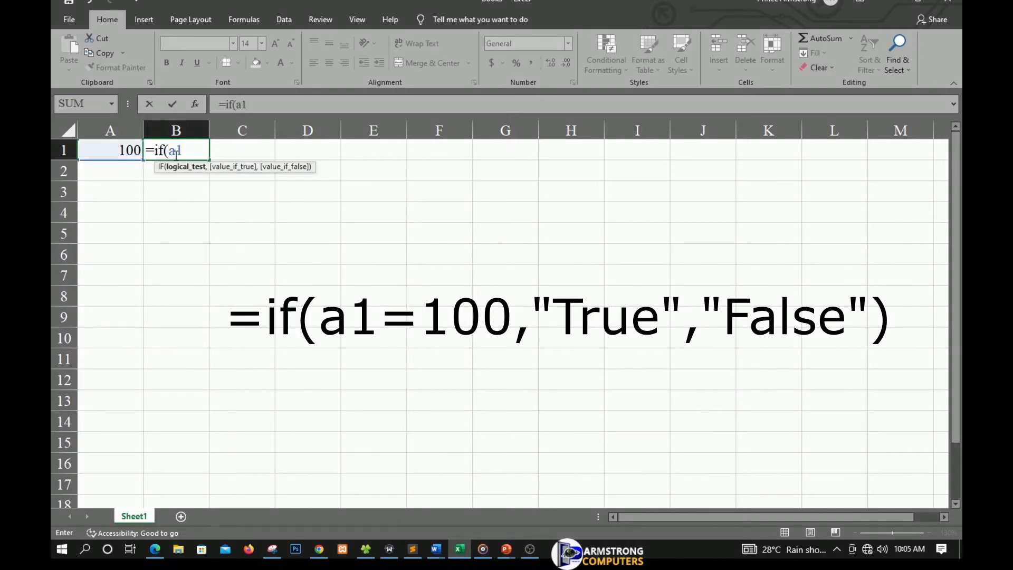
{"action": "type", "text": "=100,\""}
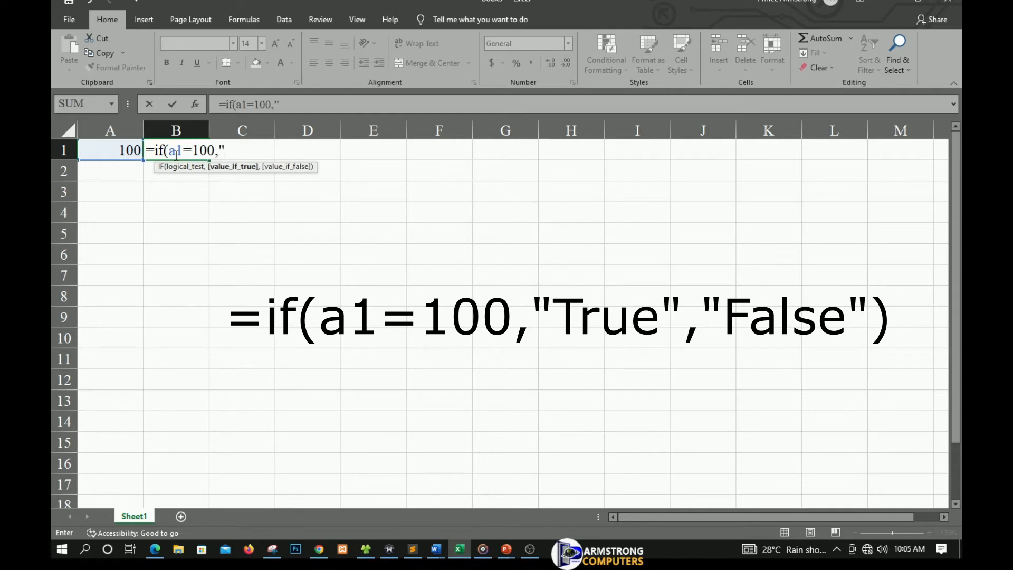
{"action": "type", "text": "True\","}
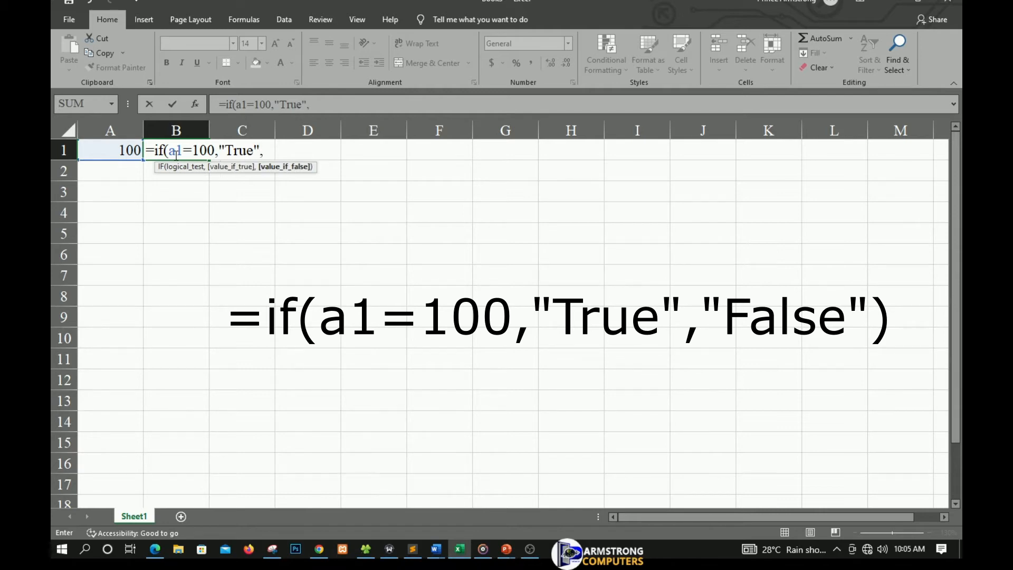
{"action": "type", "text": "\"False\")"}
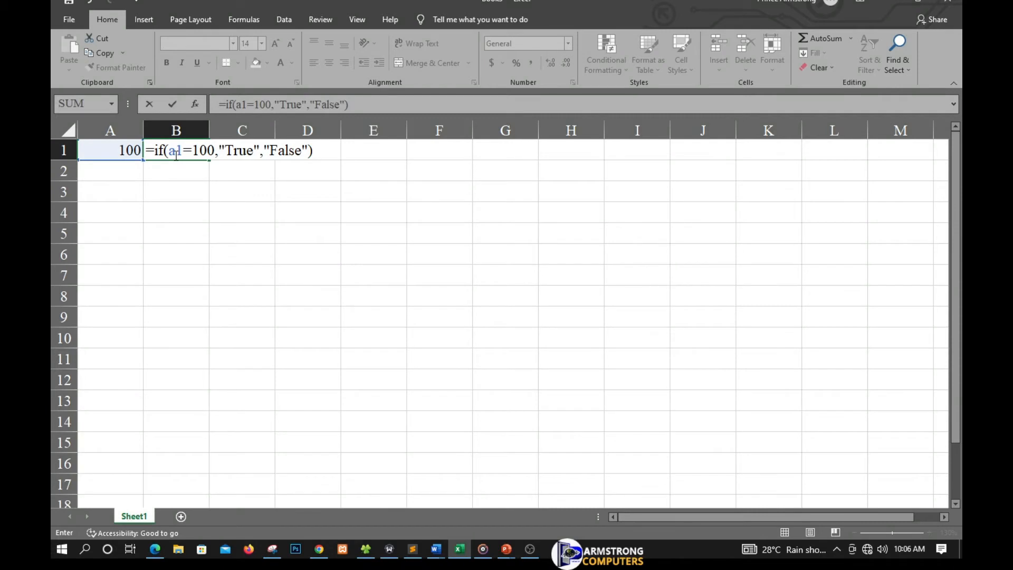
{"action": "key", "text": "Return"}
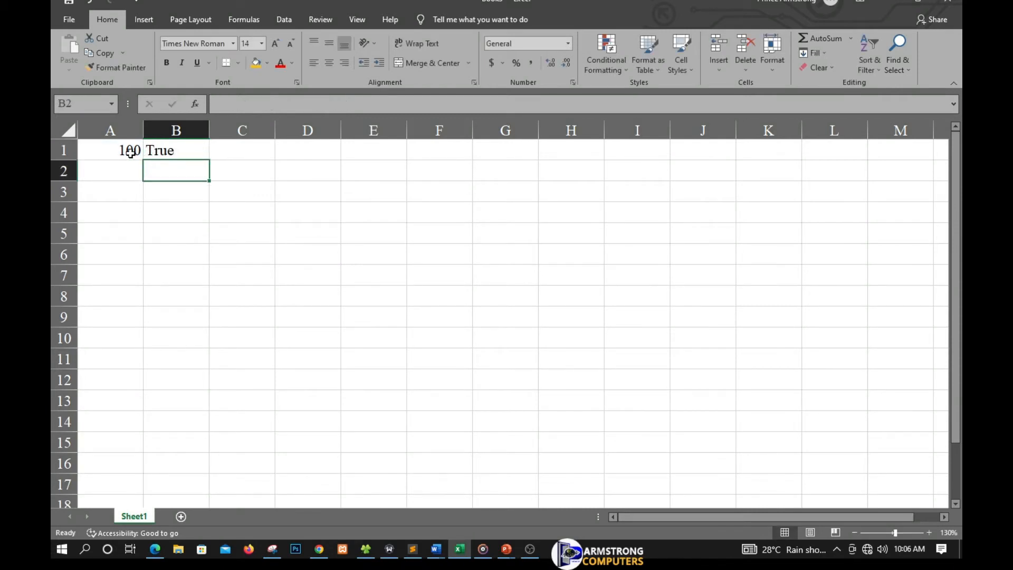
{"action": "left_click", "coordinate": [119, 151]}
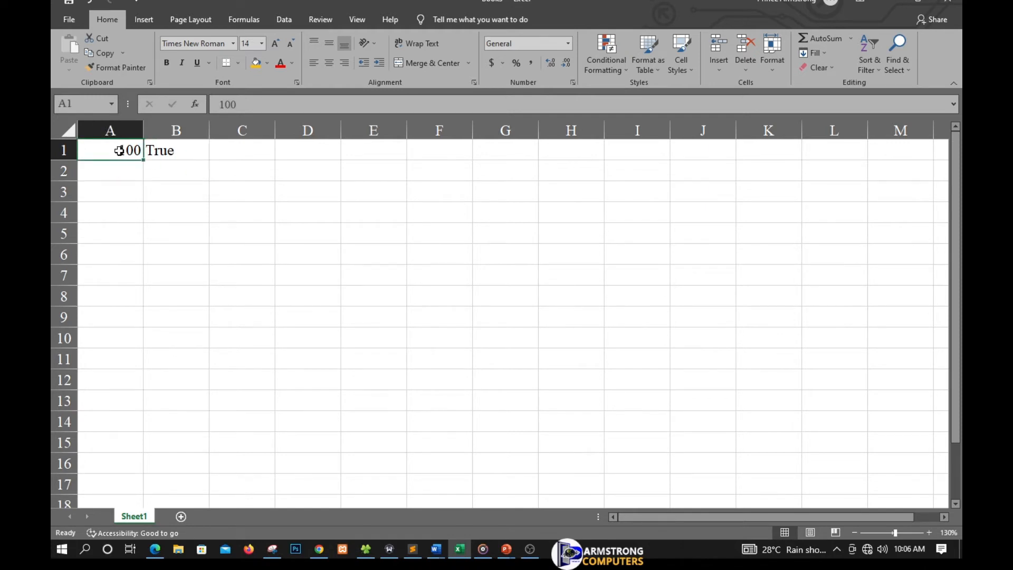
Step: Change A1 to 150 and re-commit B1's IF formula so it shows False
{"action": "type", "text": "150"}
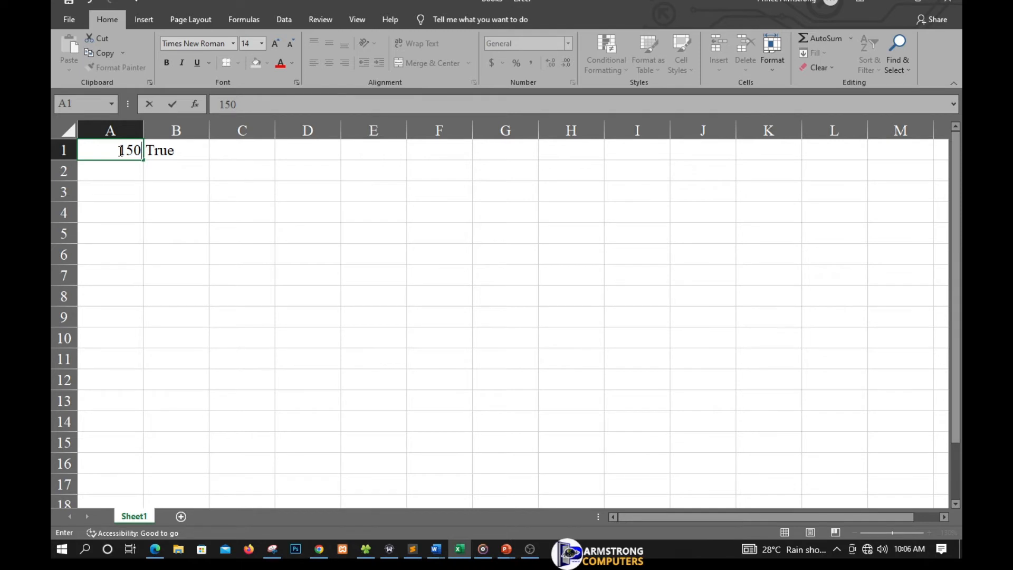
{"action": "key", "text": "Return"}
{"action": "double_click", "coordinate": [177, 155]}
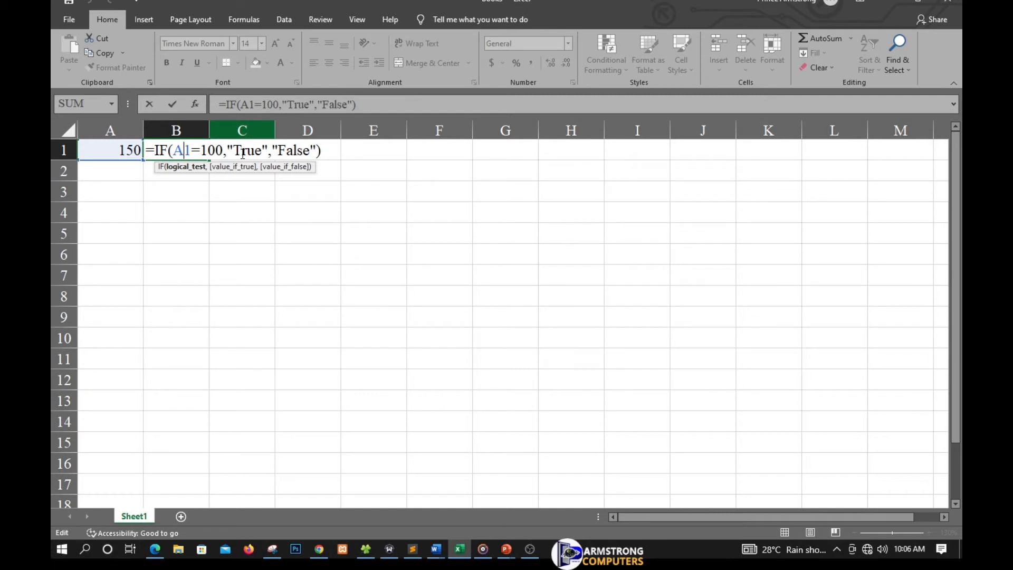
{"action": "key", "text": "Return"}
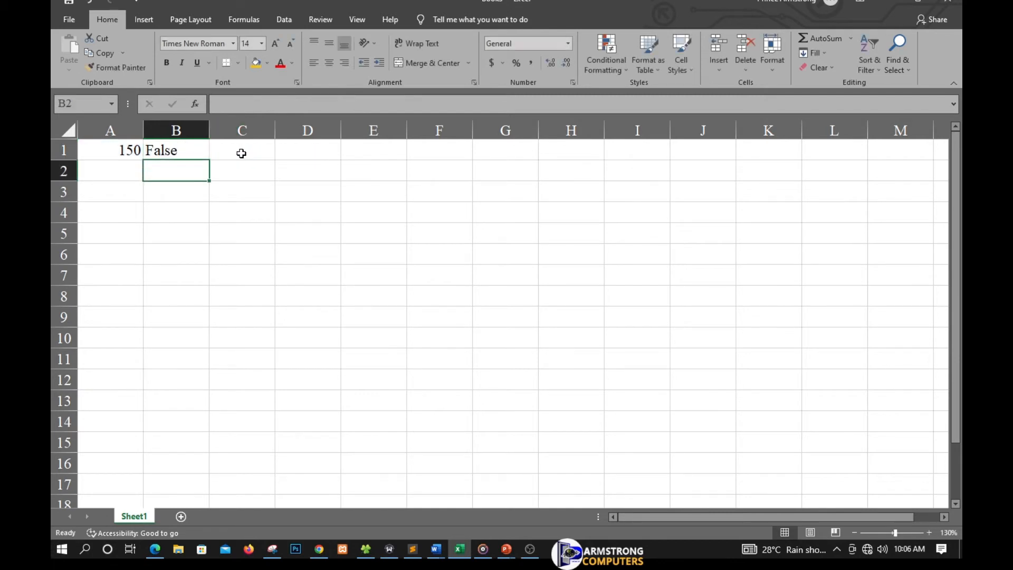
Step: Re-commit B1's formula once more, then clear the formula out of B1
{"action": "double_click", "coordinate": [165, 150]}
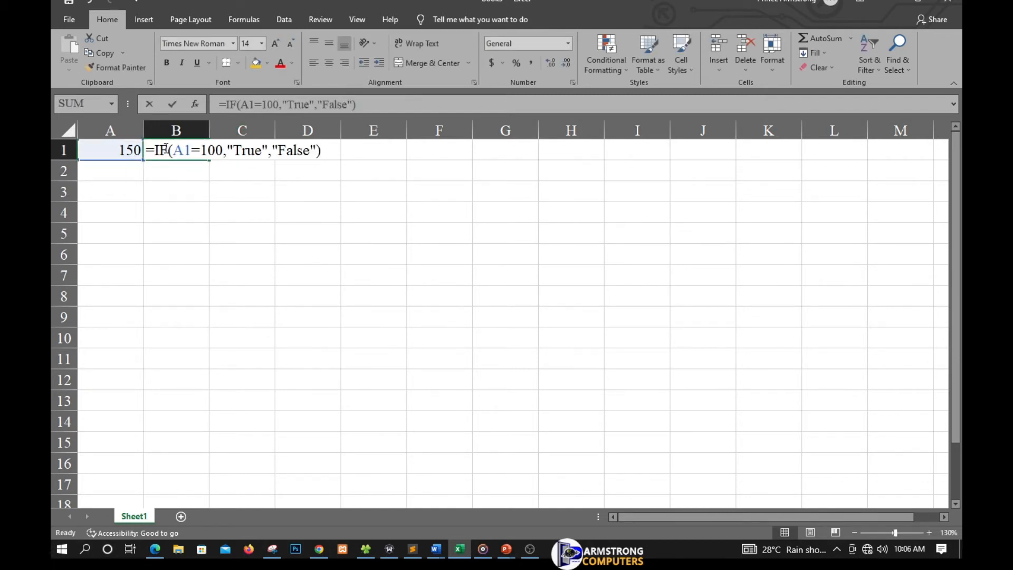
{"action": "key", "text": "Return"}
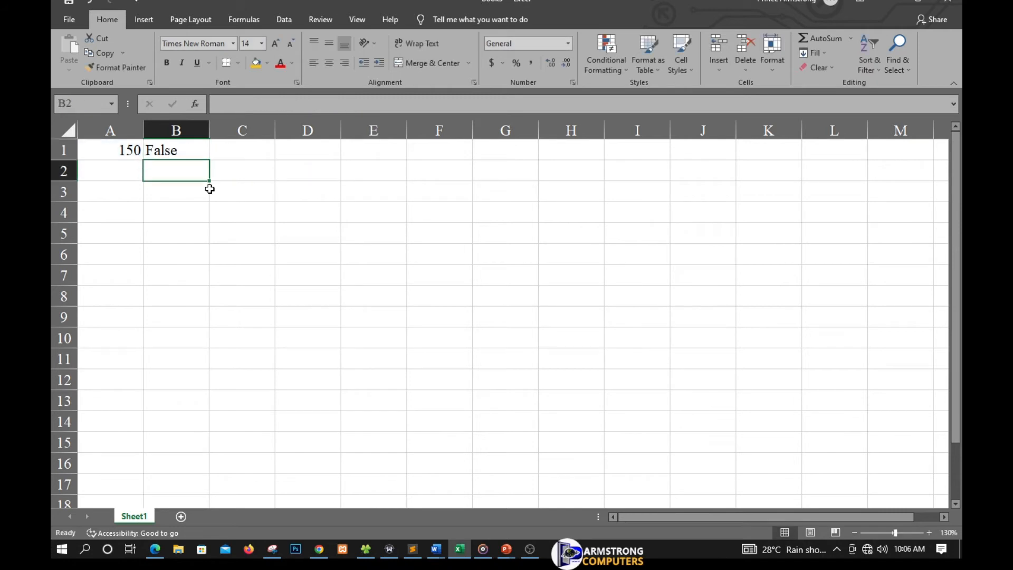
{"action": "left_click", "coordinate": [204, 153]}
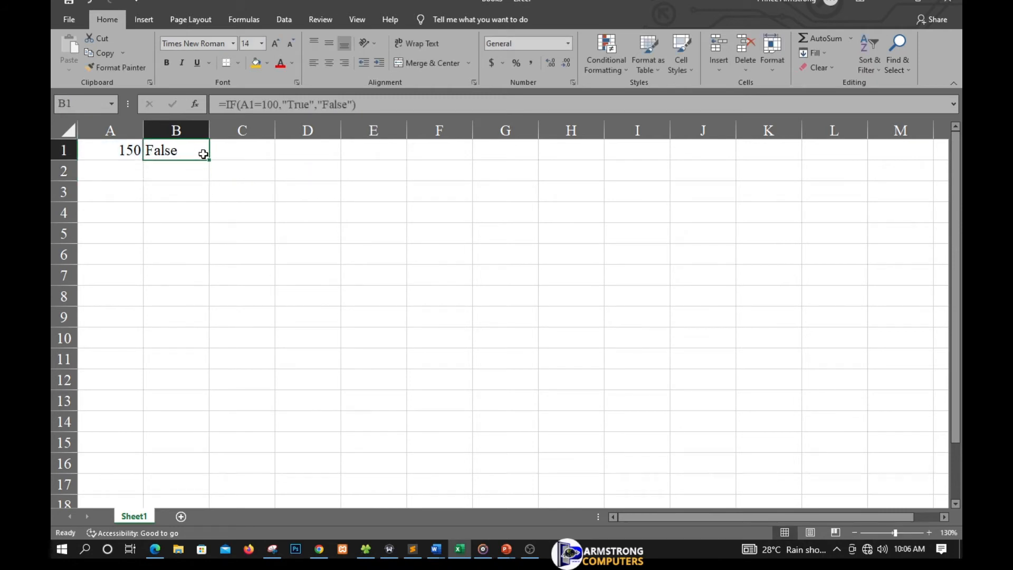
{"action": "key", "text": "Delete"}
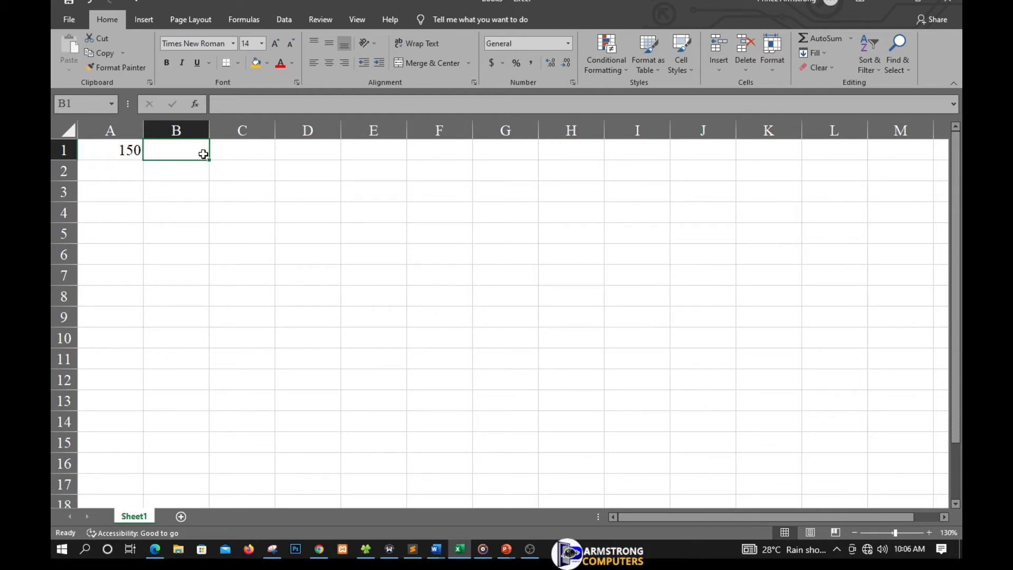
Step: Enter =IF(A1=100,"False","True") in B1, which reads True with A1 at 150
{"action": "type", "text": "="}
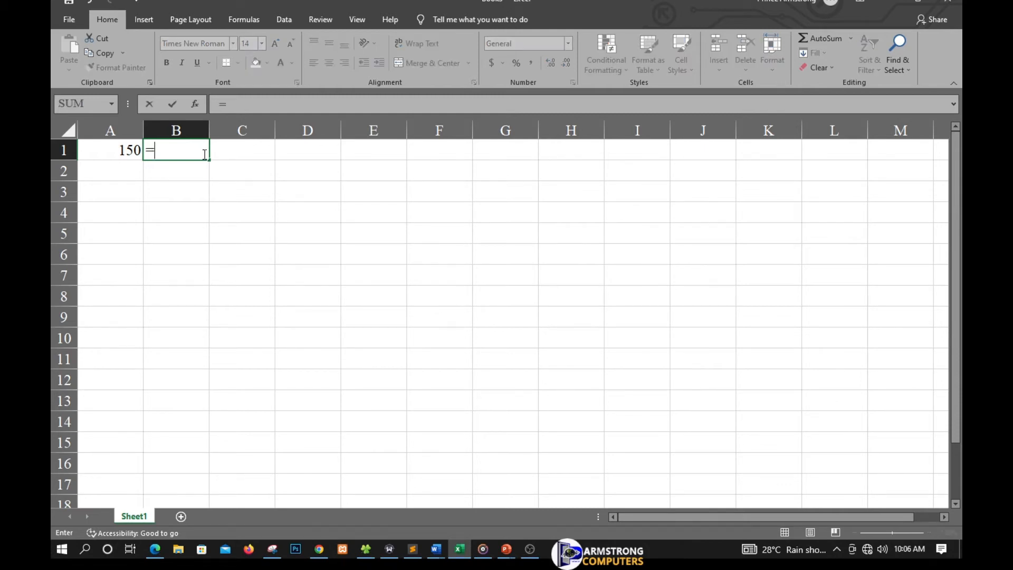
{"action": "type", "text": "if"}
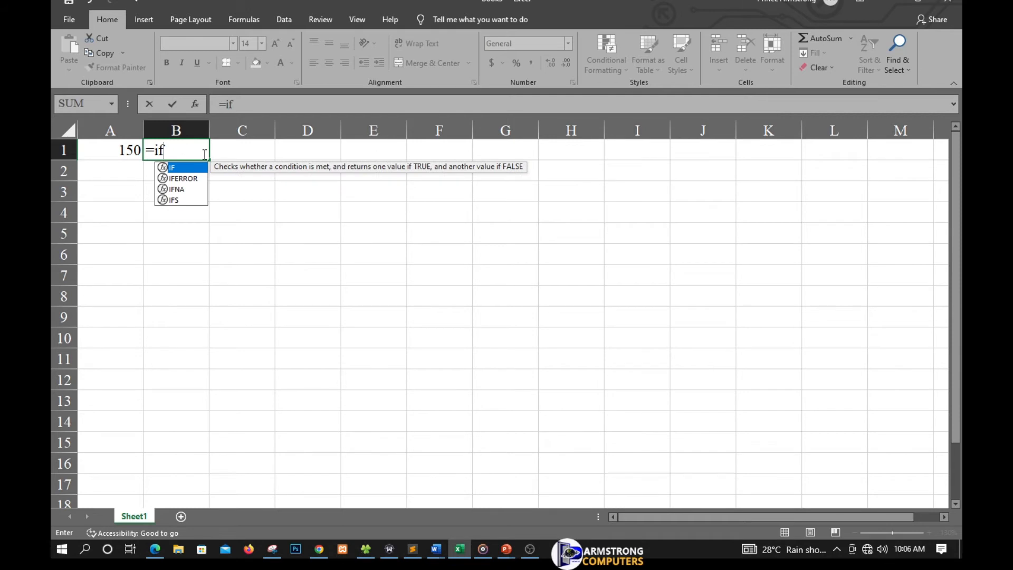
{"action": "type", "text": "("}
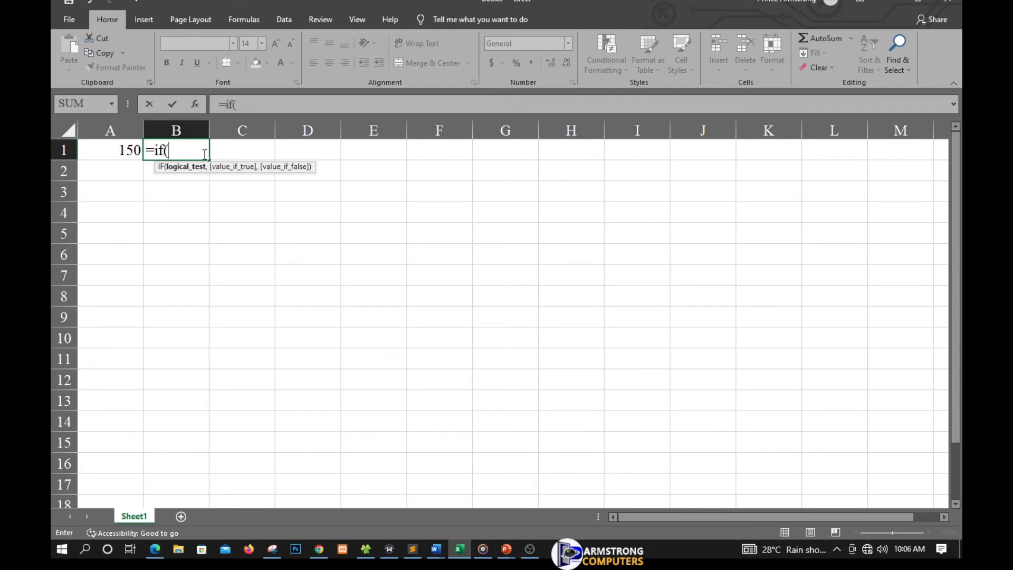
{"action": "type", "text": "a1"}
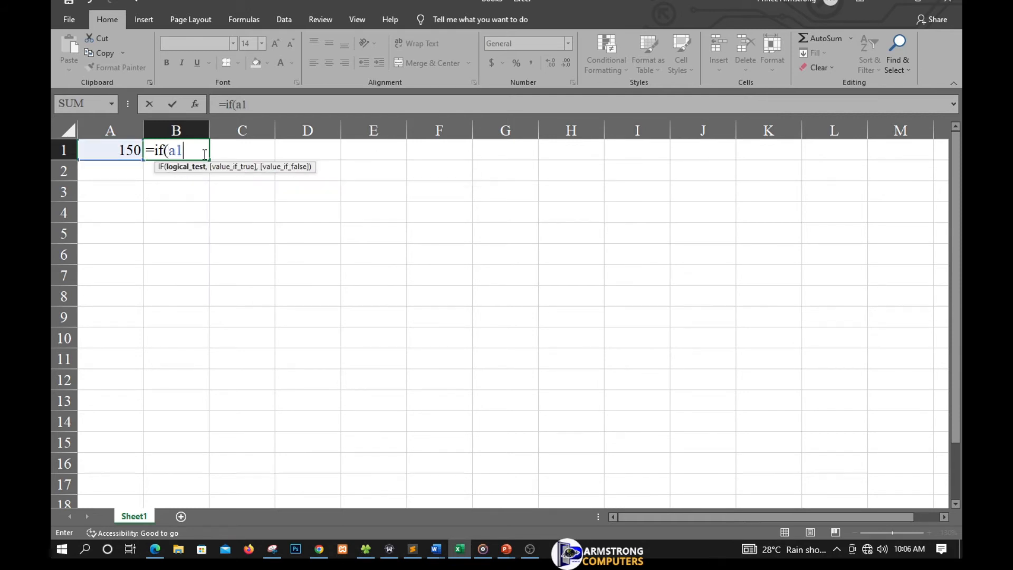
{"action": "type", "text": "="}
{"action": "type", "text": "01"}
{"action": "key", "text": "BackSpace"}
{"action": "key", "text": "BackSpace"}
{"action": "type", "text": "100,\""}
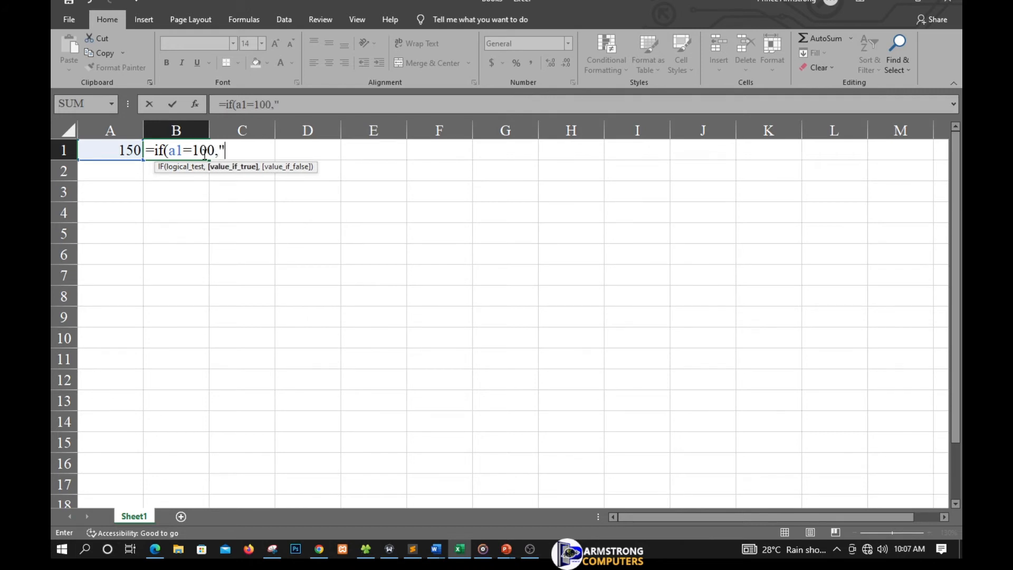
{"action": "type", "text": "False\",\""}
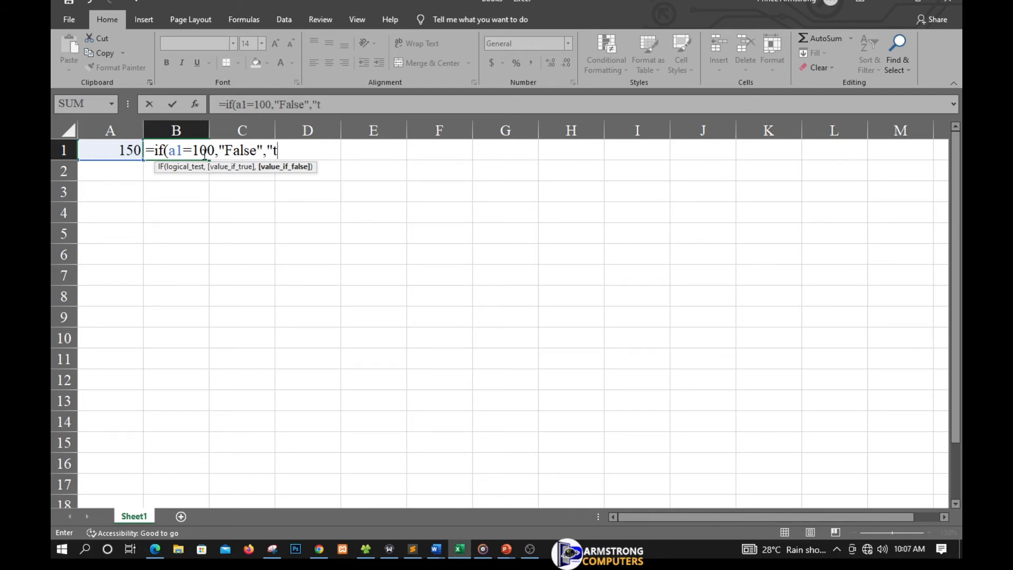
{"action": "type", "text": "True\")"}
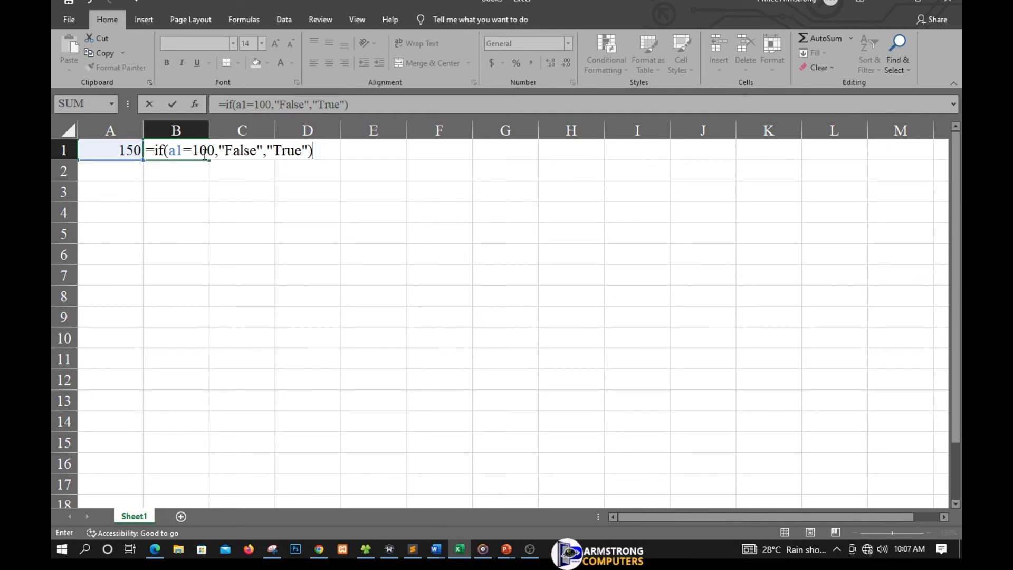
{"action": "key", "text": "Return"}
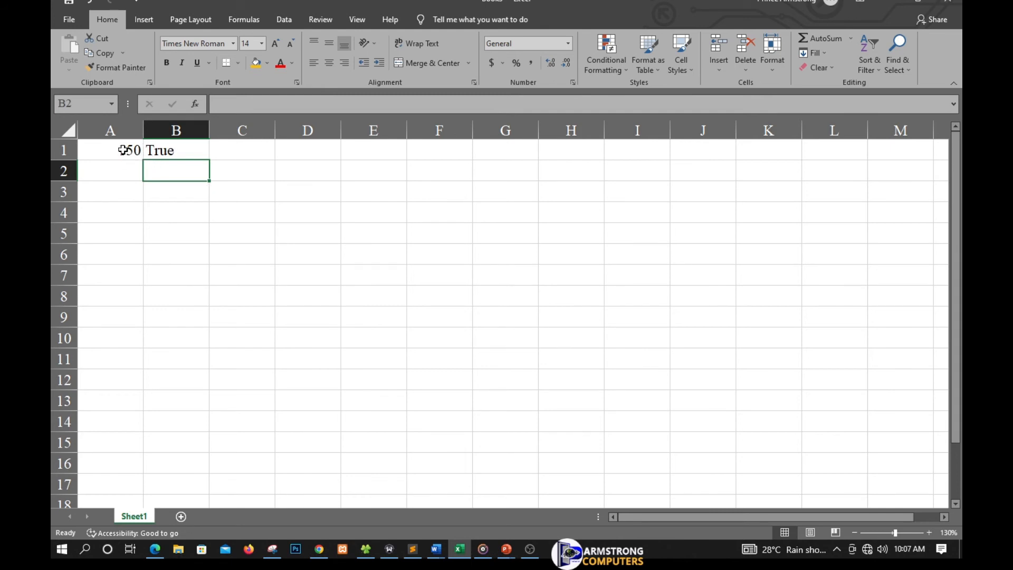
{"action": "left_click", "coordinate": [121, 150]}
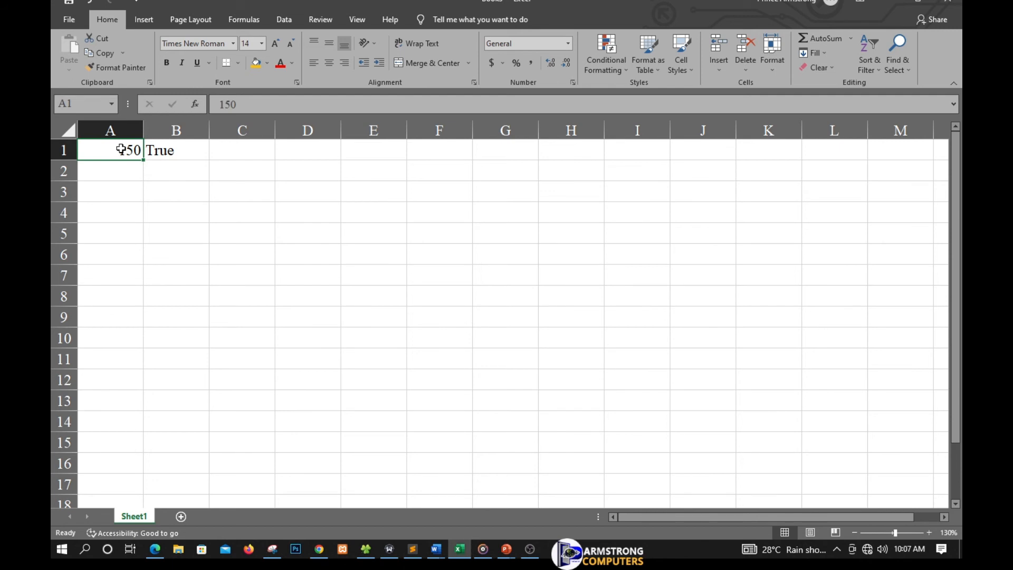
Step: Set A1 to 80 and re-commit B1's unchanged formula, confirming it still reads True
{"action": "type", "text": "80"}
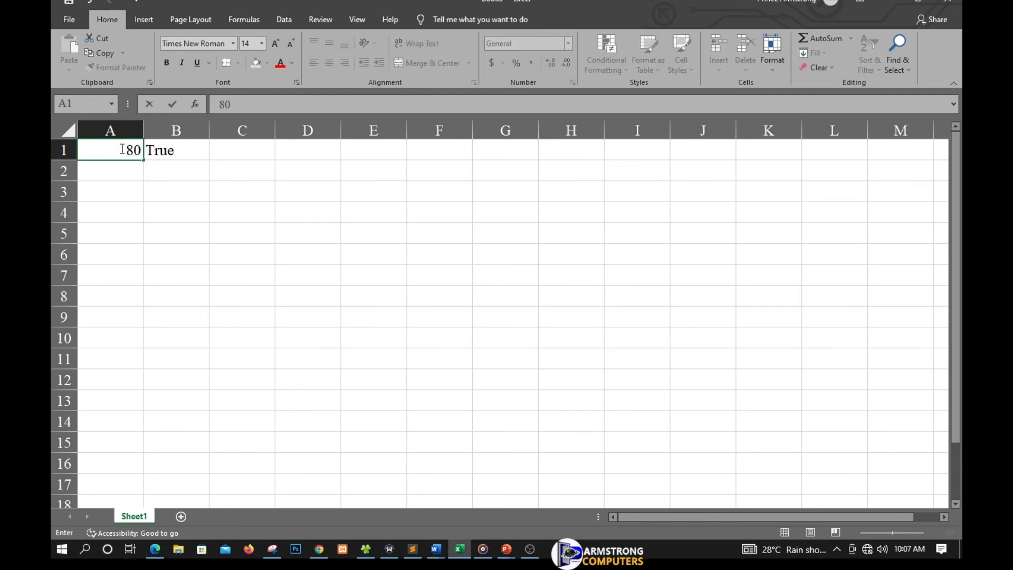
{"action": "key", "text": "Return"}
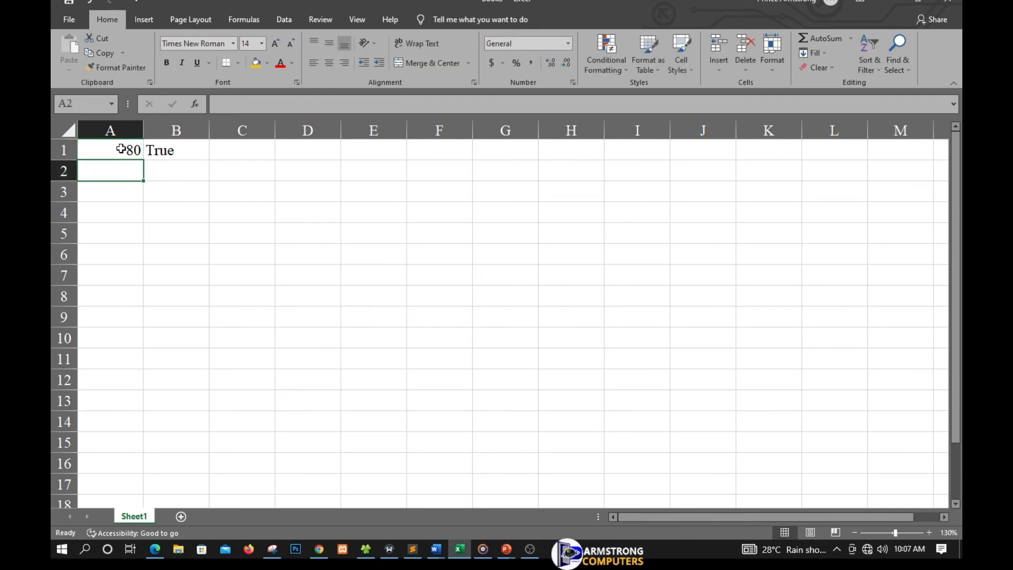
{"action": "double_click", "coordinate": [182, 151]}
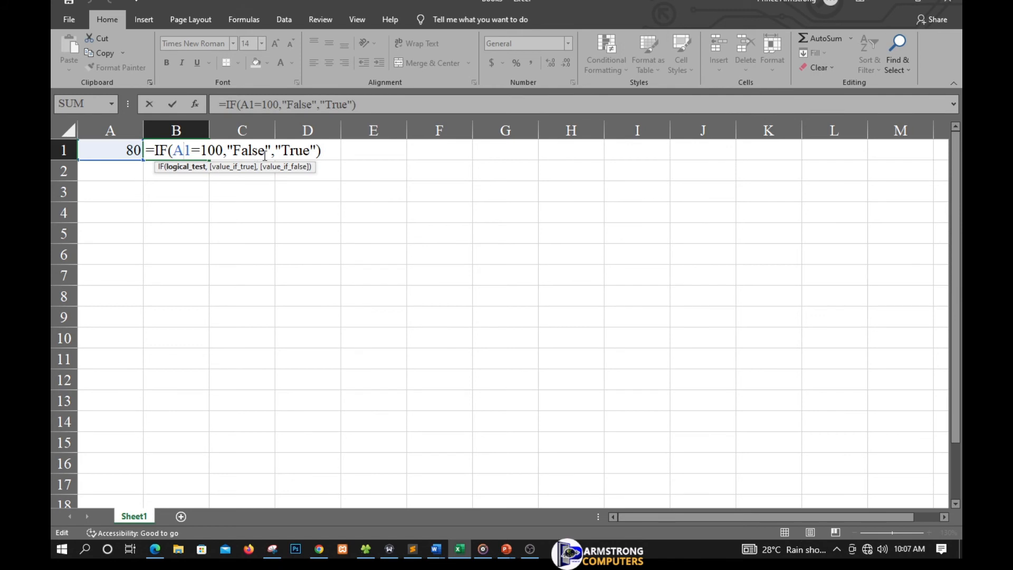
{"action": "key", "text": "Return"}
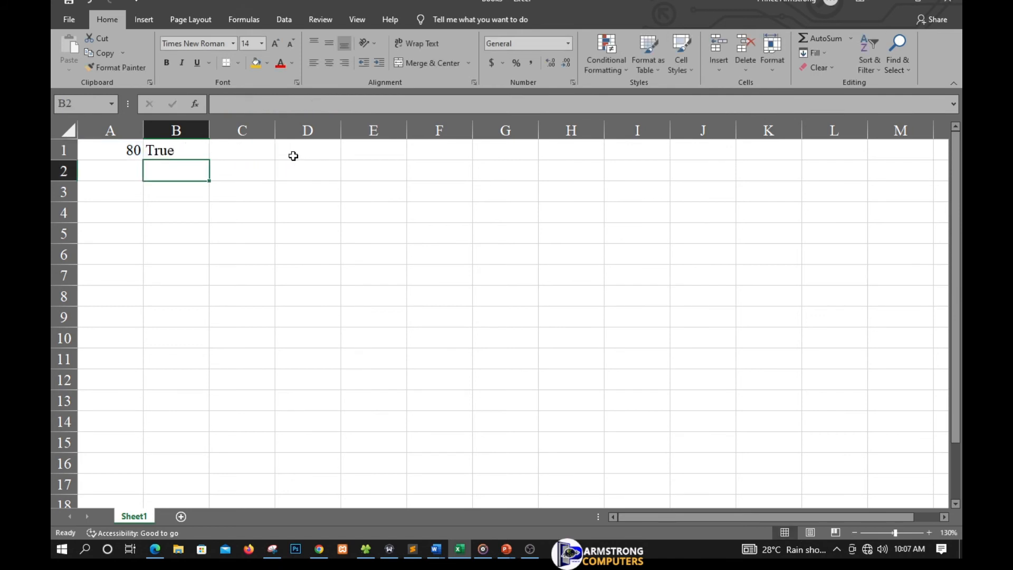
{"action": "double_click", "coordinate": [187, 152]}
{"action": "key", "text": "Return"}
{"action": "left_click", "coordinate": [185, 152]}
{"action": "double_click", "coordinate": [185, 152]}
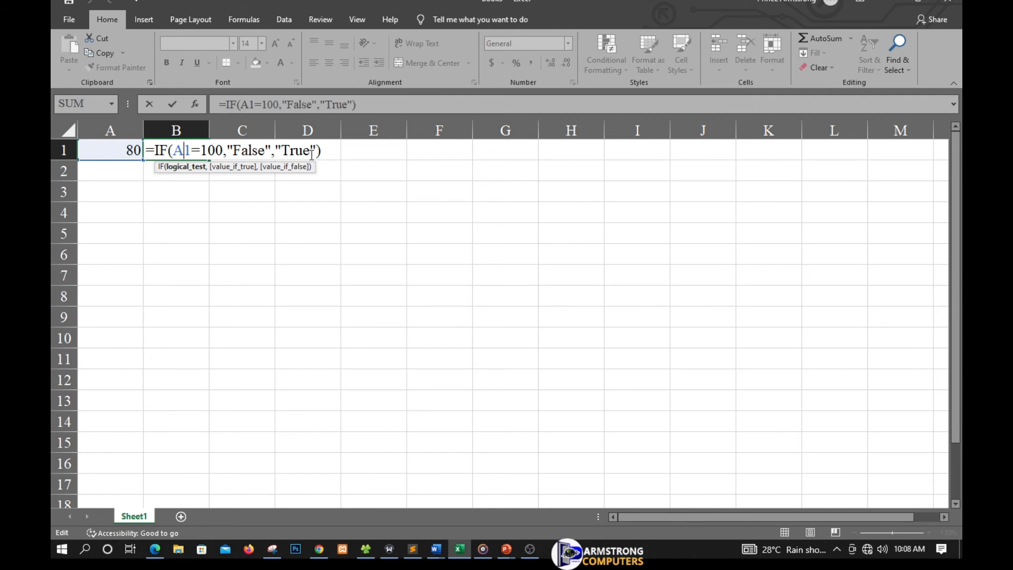
{"action": "key", "text": "Return"}
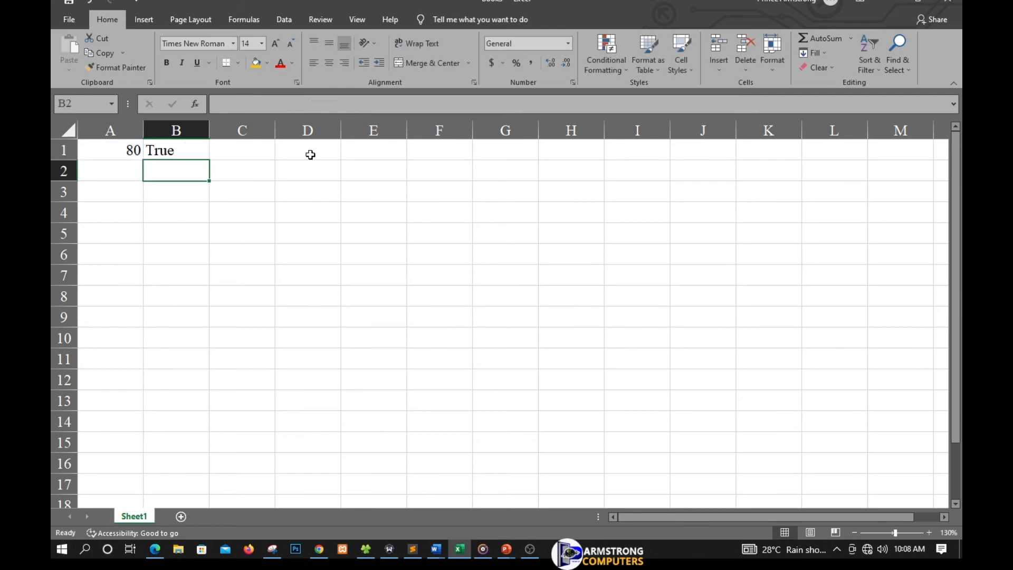
Step: Set A1 back to 150
{"action": "left_click", "coordinate": [104, 155]}
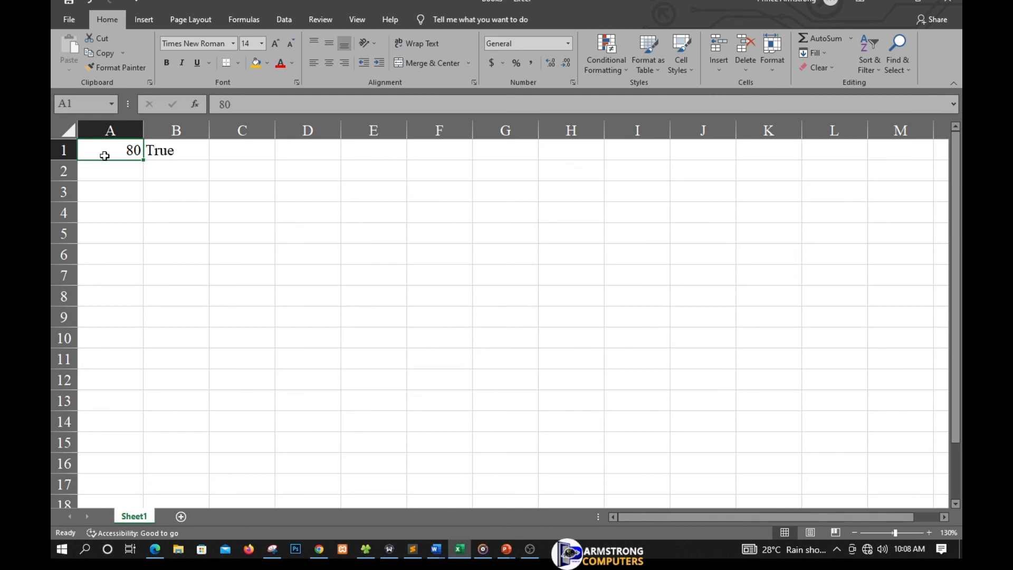
{"action": "type", "text": "150"}
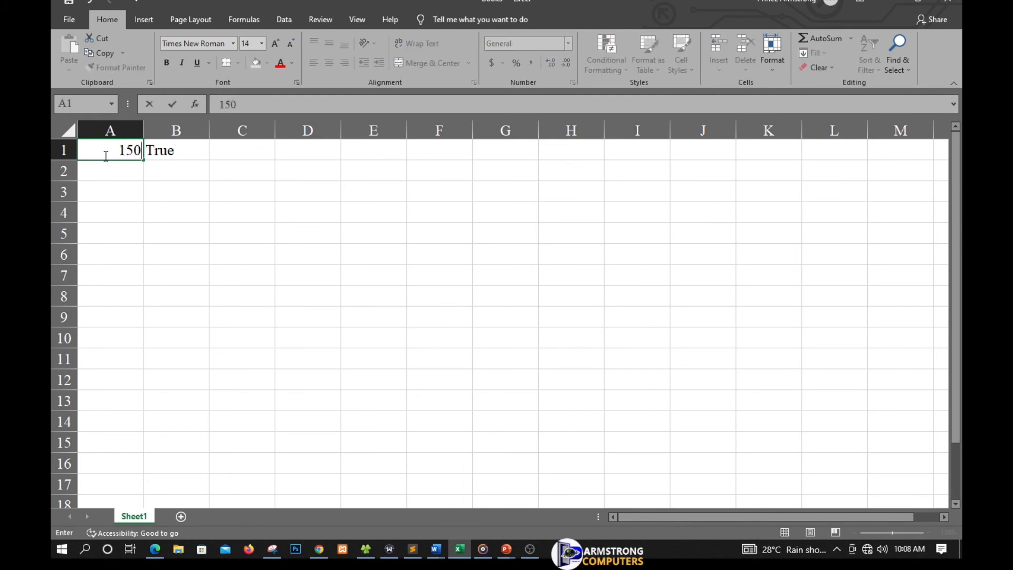
{"action": "key", "text": "Return"}
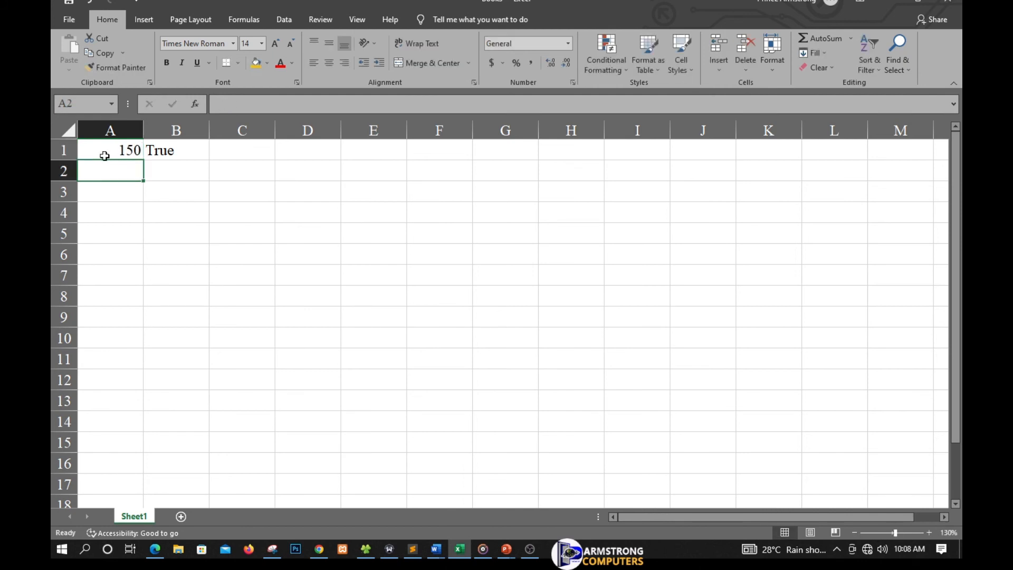
Step: Swap B1's results so the formula becomes =IF(A1=100,"True","False")
{"action": "double_click", "coordinate": [182, 152]}
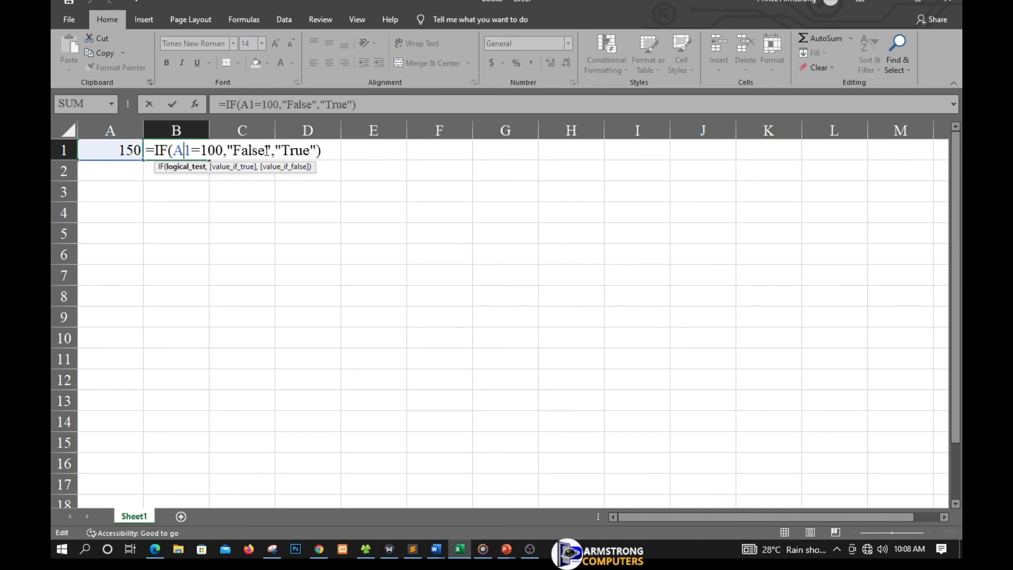
{"action": "left_click", "coordinate": [312, 105]}
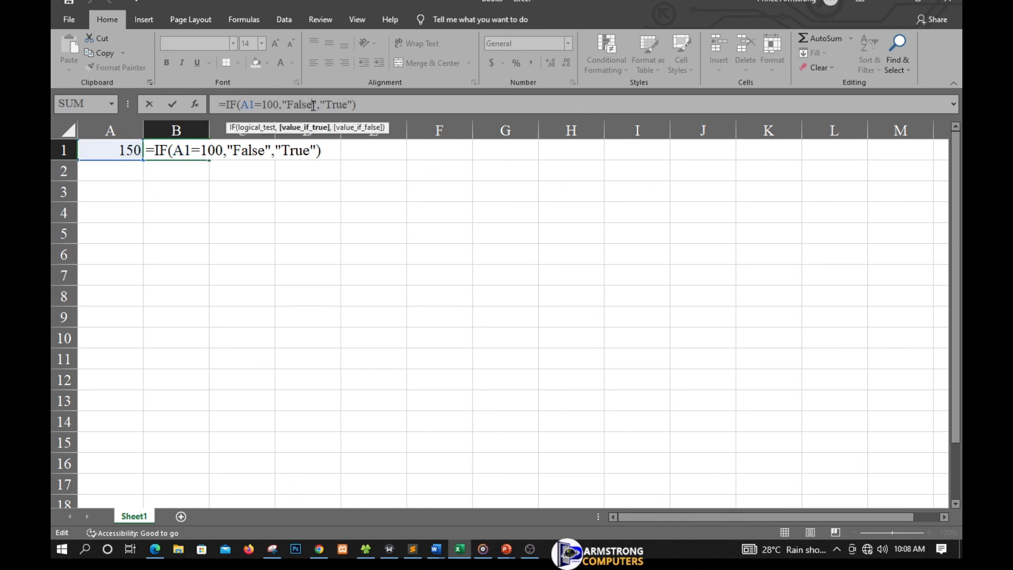
{"action": "key", "text": "BackSpace"}
{"action": "key", "text": "BackSpace"}
{"action": "key", "text": "BackSpace"}
{"action": "key", "text": "BackSpace"}
{"action": "key", "text": "BackSpace"}
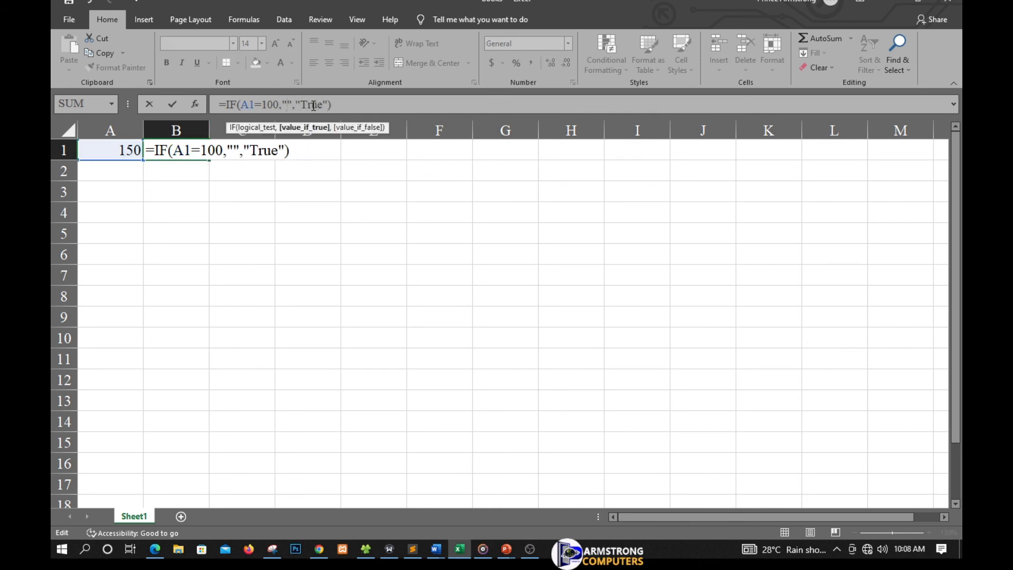
{"action": "type", "text": "T"}
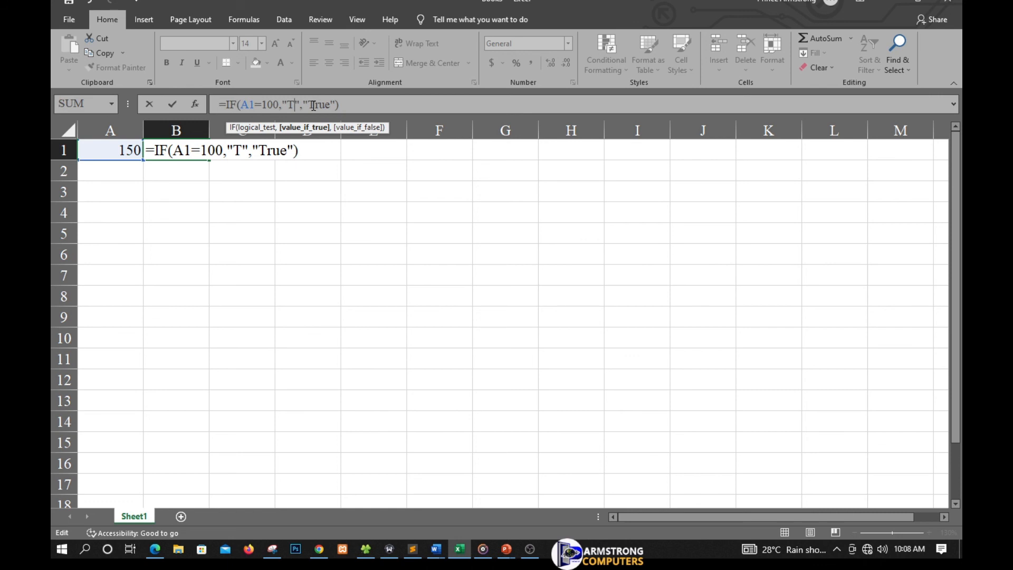
{"action": "type", "text": "rue"}
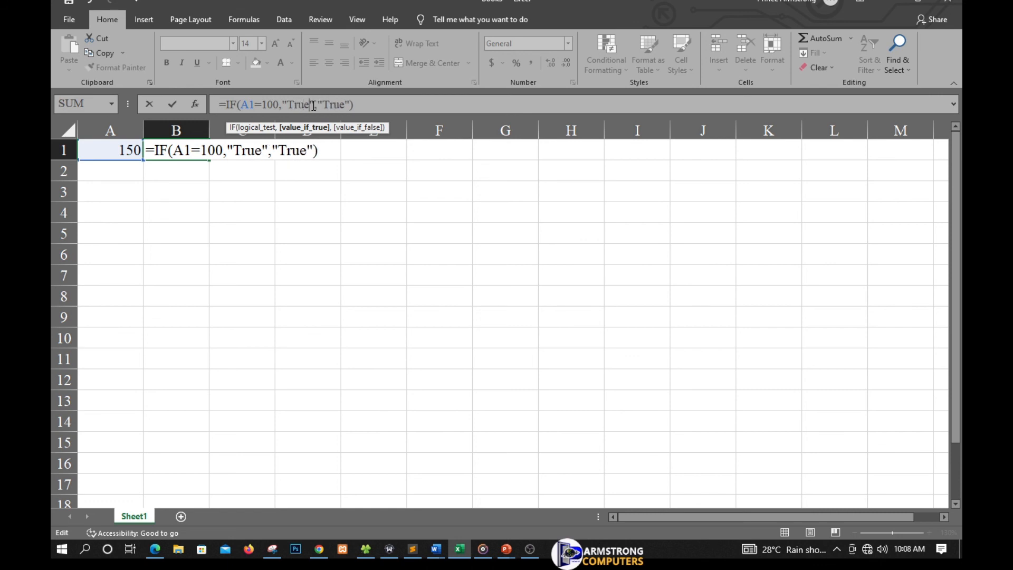
{"action": "left_click", "coordinate": [346, 105]}
{"action": "key", "text": "BackSpace"}
{"action": "key", "text": "BackSpace"}
{"action": "key", "text": "BackSpace"}
{"action": "key", "text": "BackSpace"}
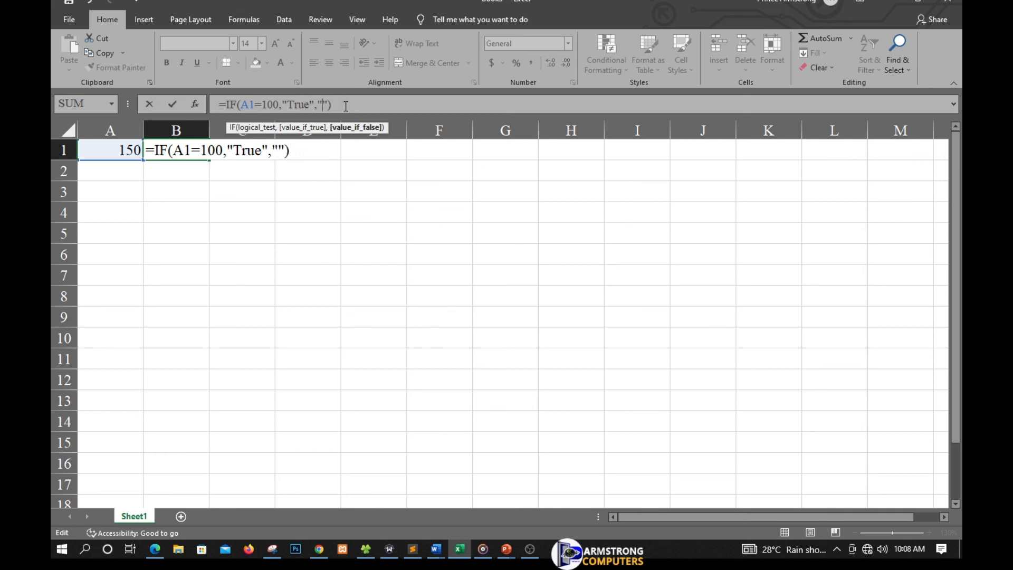
{"action": "type", "text": "False"}
{"action": "key", "text": "BackSpace"}
{"action": "type", "text": "e"}
{"action": "key", "text": "Return"}
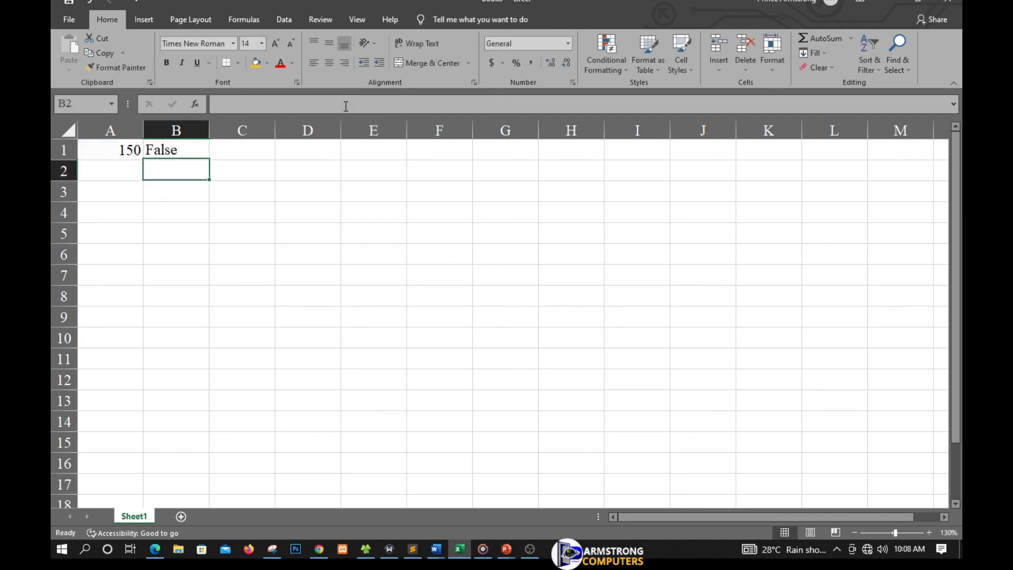
Step: Test A1 with 80, then 100, so B1 reads True
{"action": "left_click", "coordinate": [124, 151]}
{"action": "type", "text": "80"}
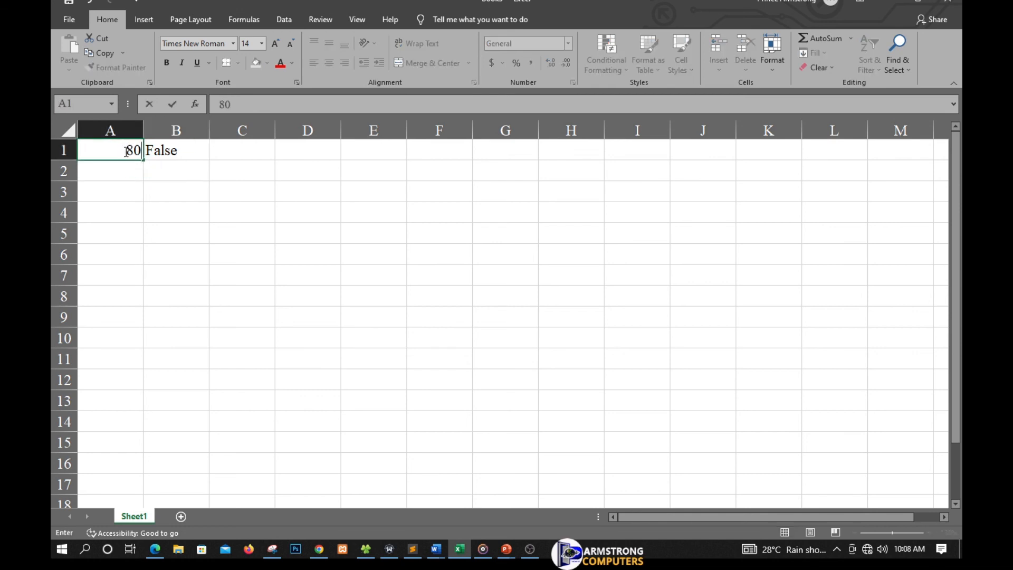
{"action": "key", "text": "Return"}
{"action": "left_click", "coordinate": [124, 151]}
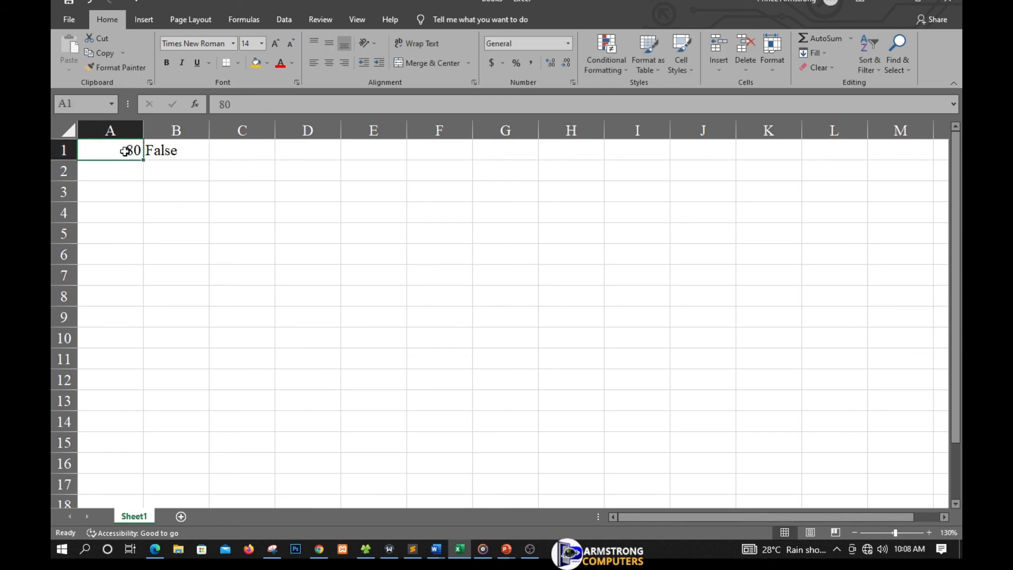
{"action": "type", "text": "100"}
{"action": "key", "text": "Return"}
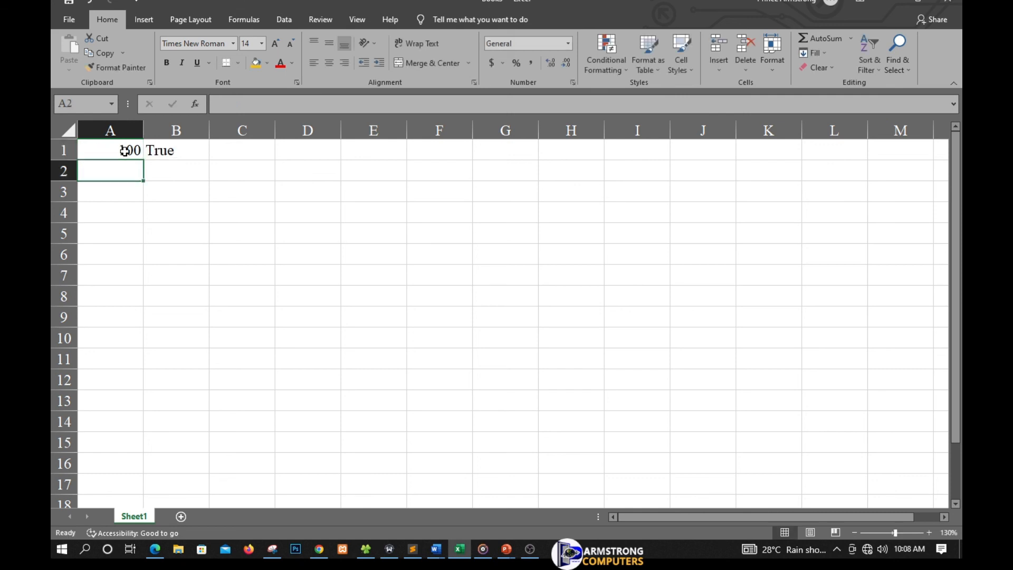